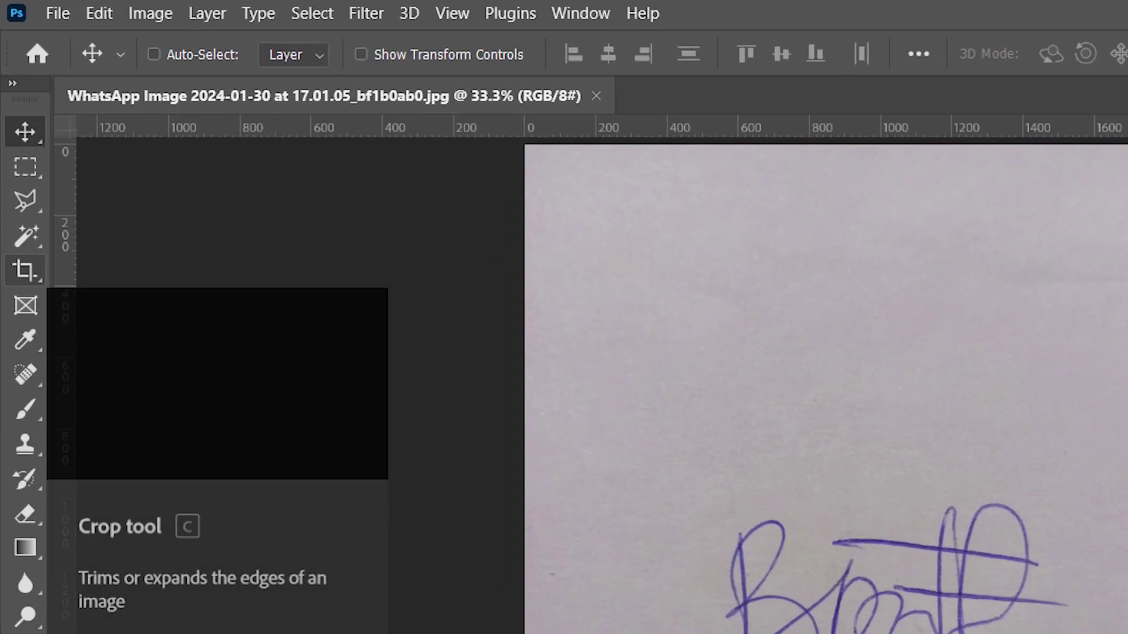
Crop the photo to a tight square around the signature and unlock the background layer
click(15, 150)
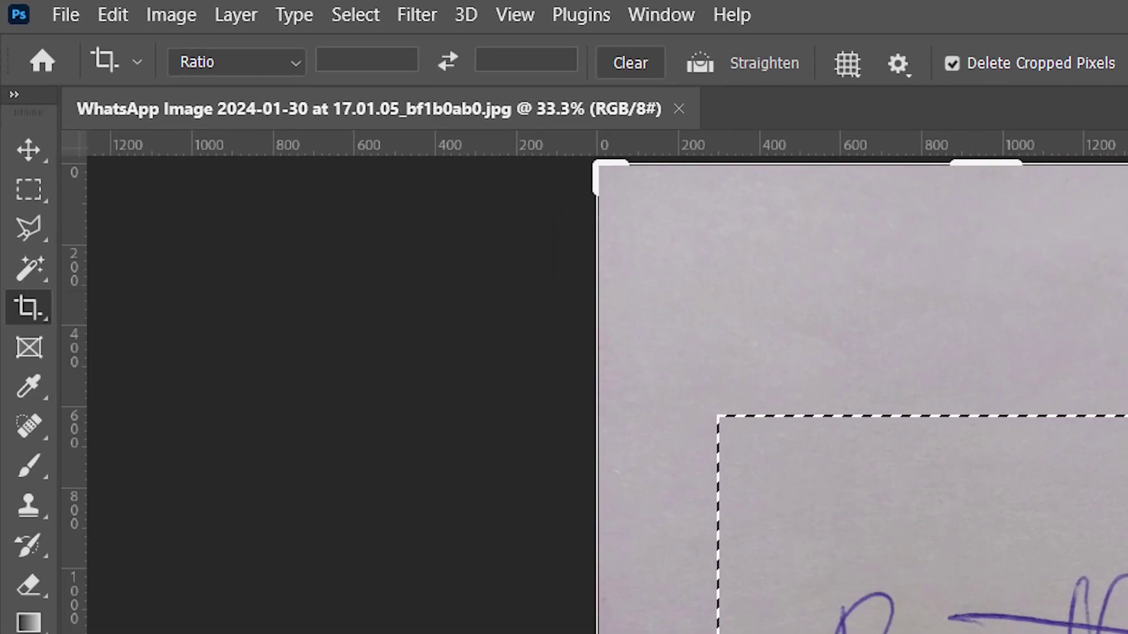
drag(342, 199, 610, 464)
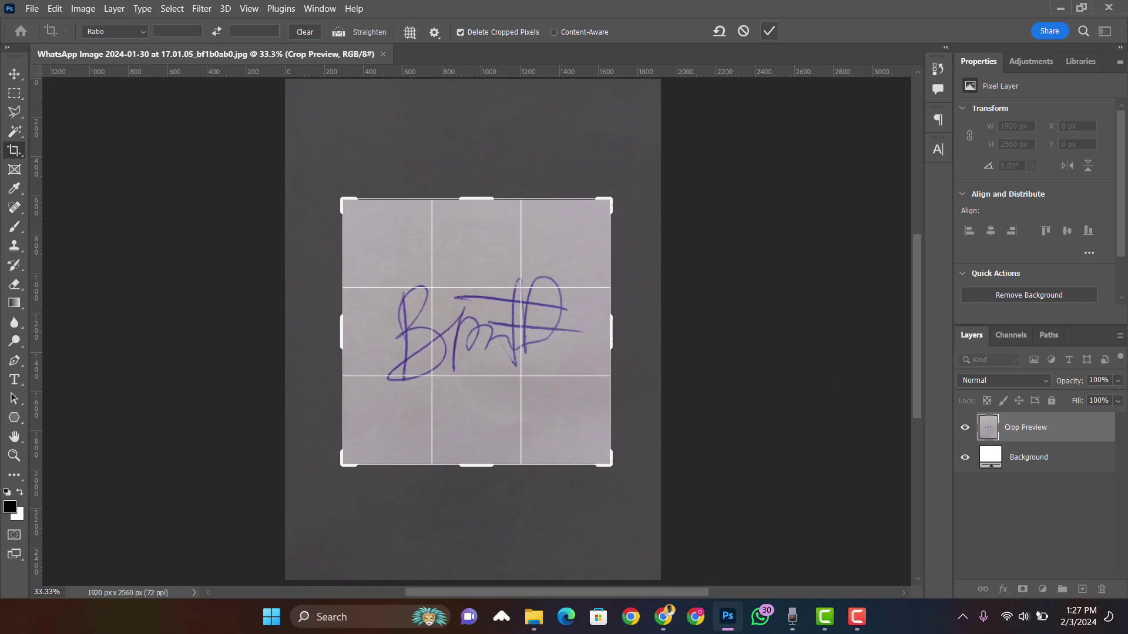
key(Return)
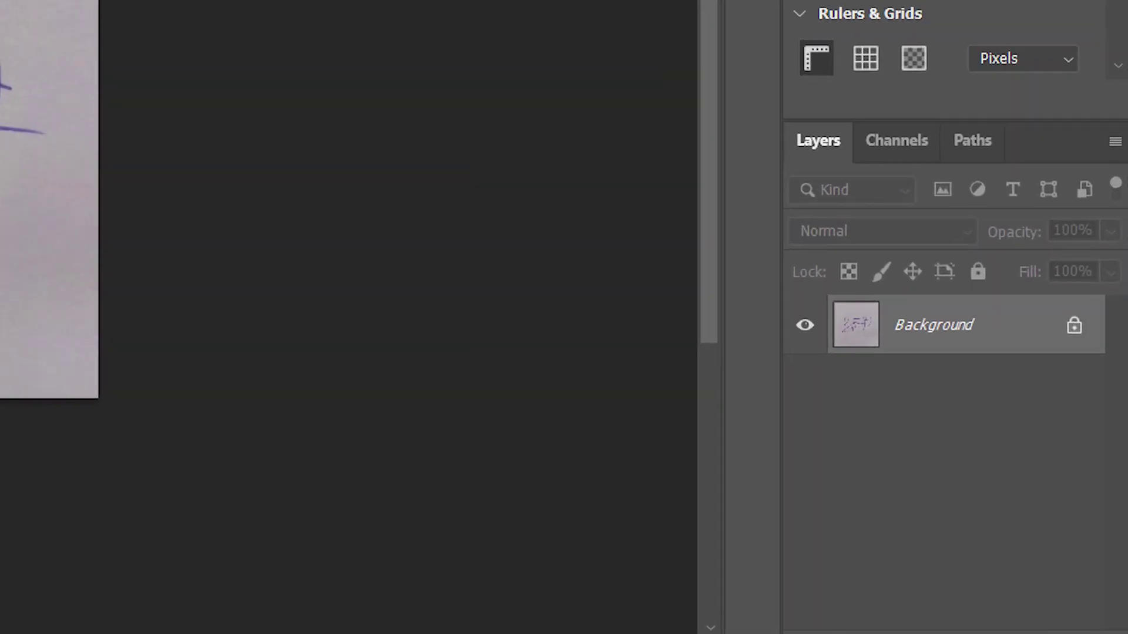
click(1074, 325)
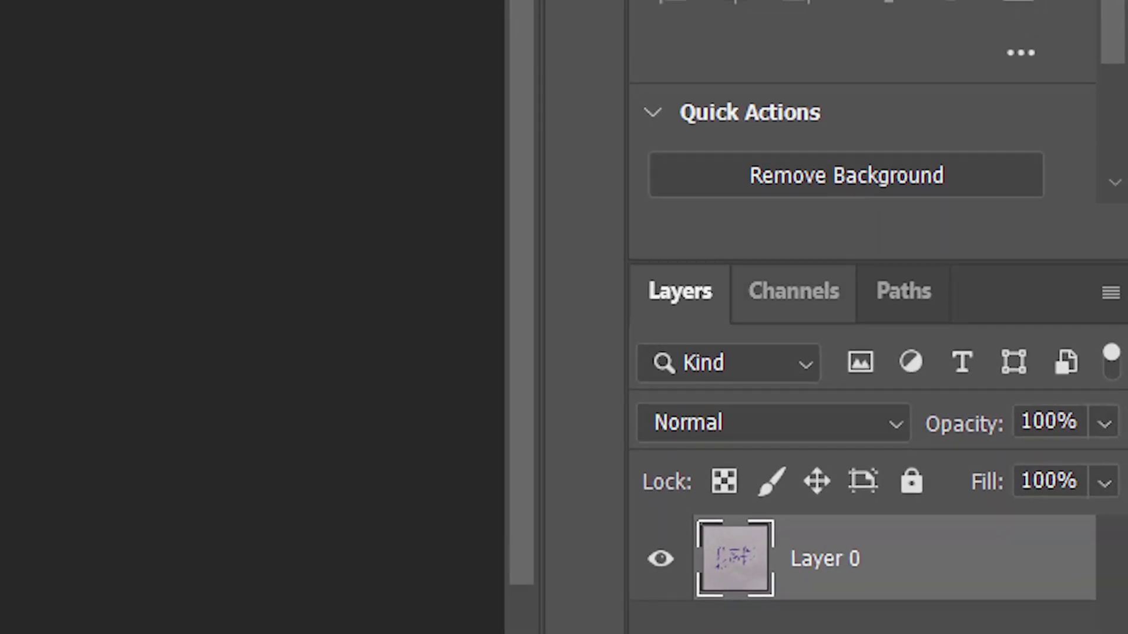
click(793, 291)
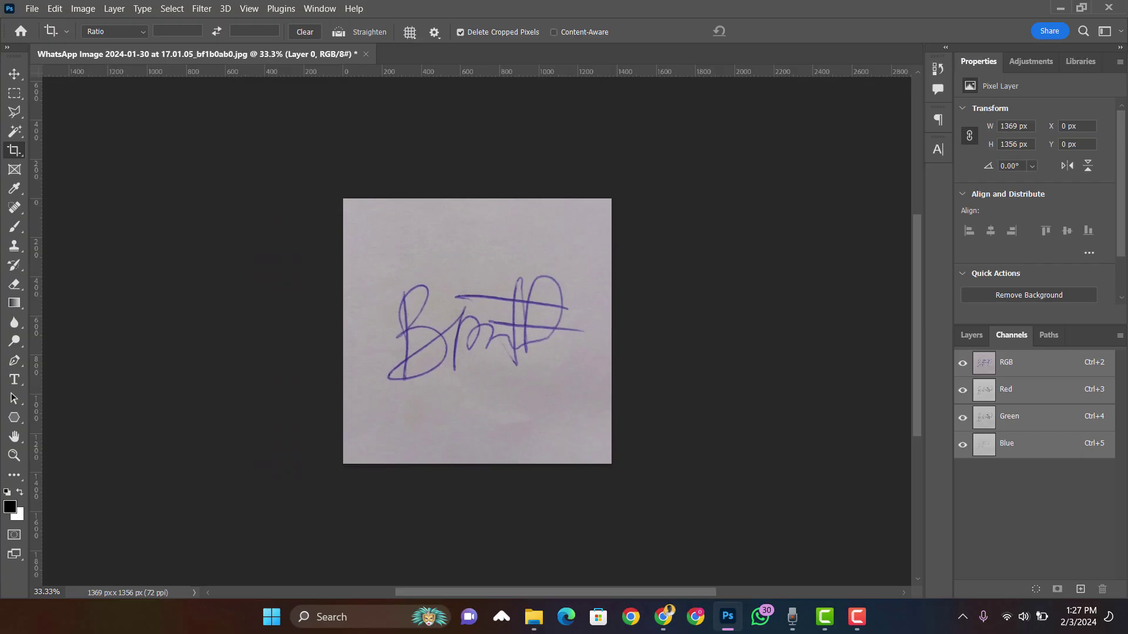
Toggle between the Red, Green and Blue channel views, finishing on Green
key(ctrl+3)
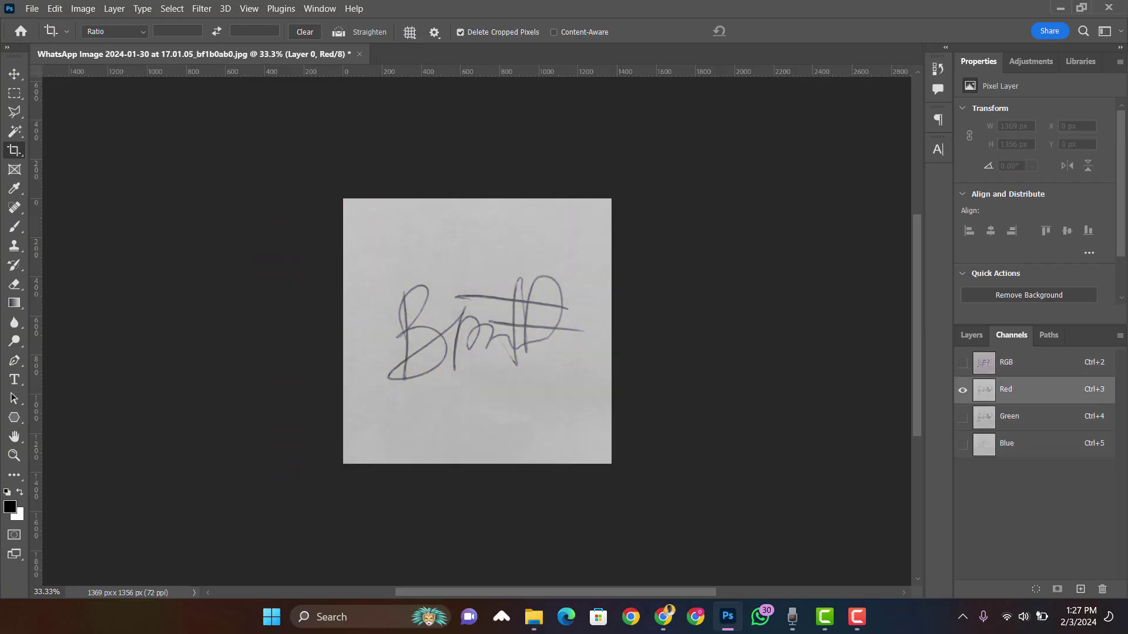
key(ctrl+4)
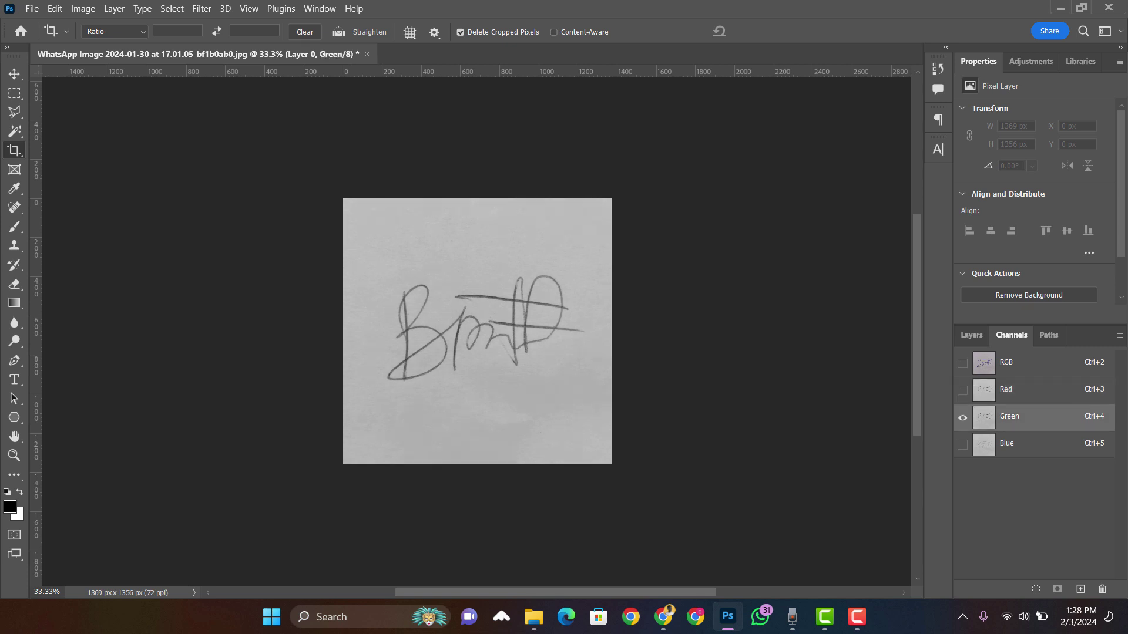
key(ctrl+5)
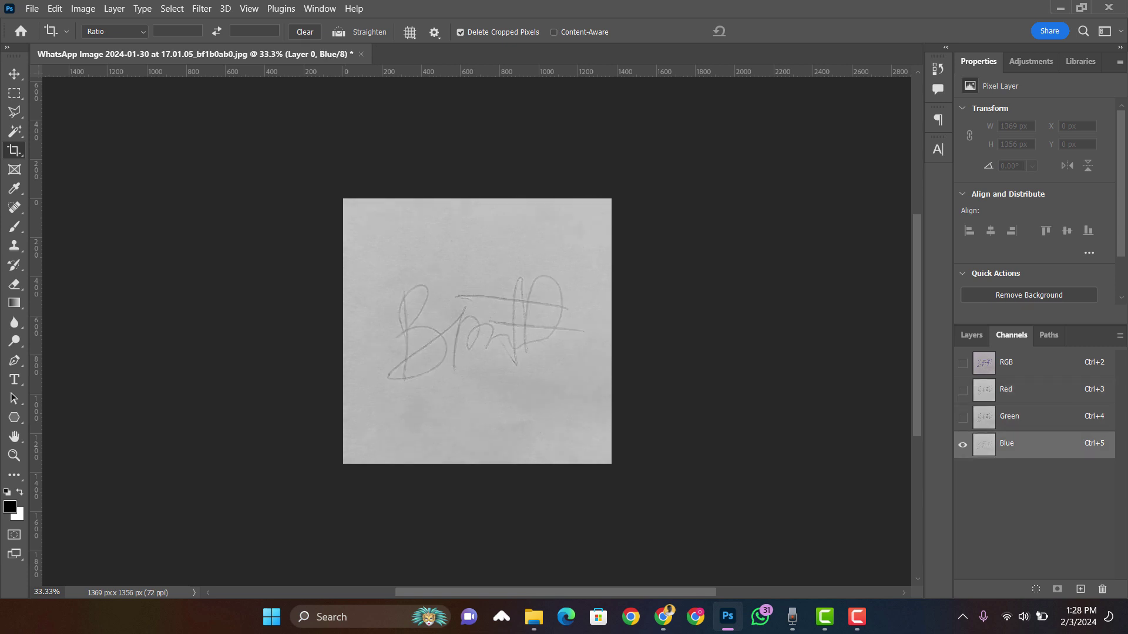
key(ctrl+3)
key(ctrl+4)
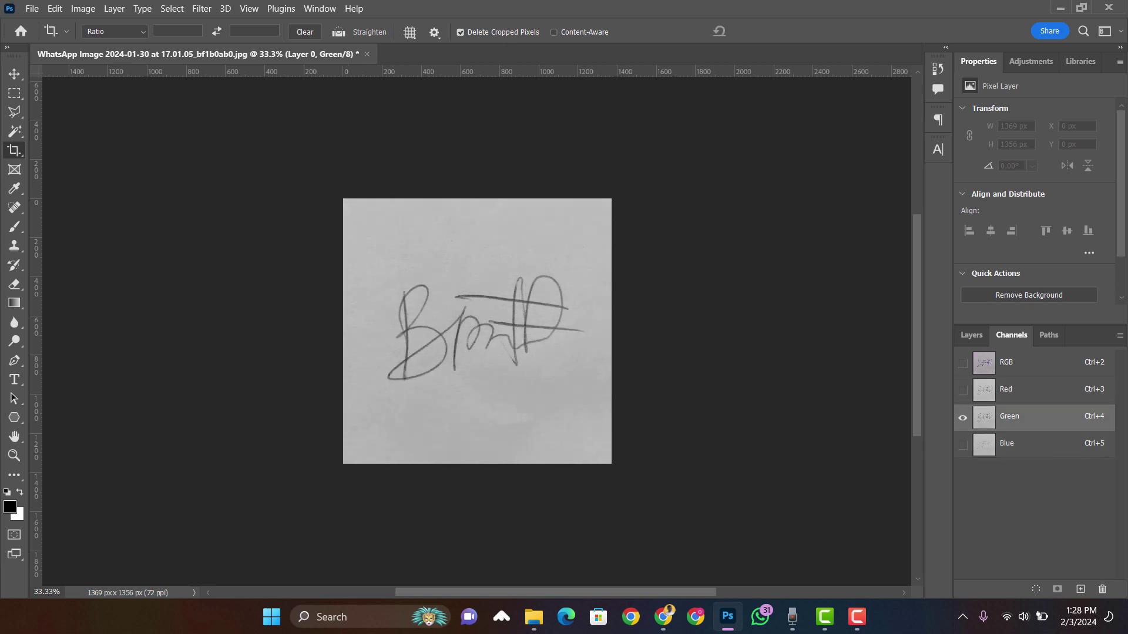
key(ctrl+5)
key(ctrl+4)
key(ctrl+3)
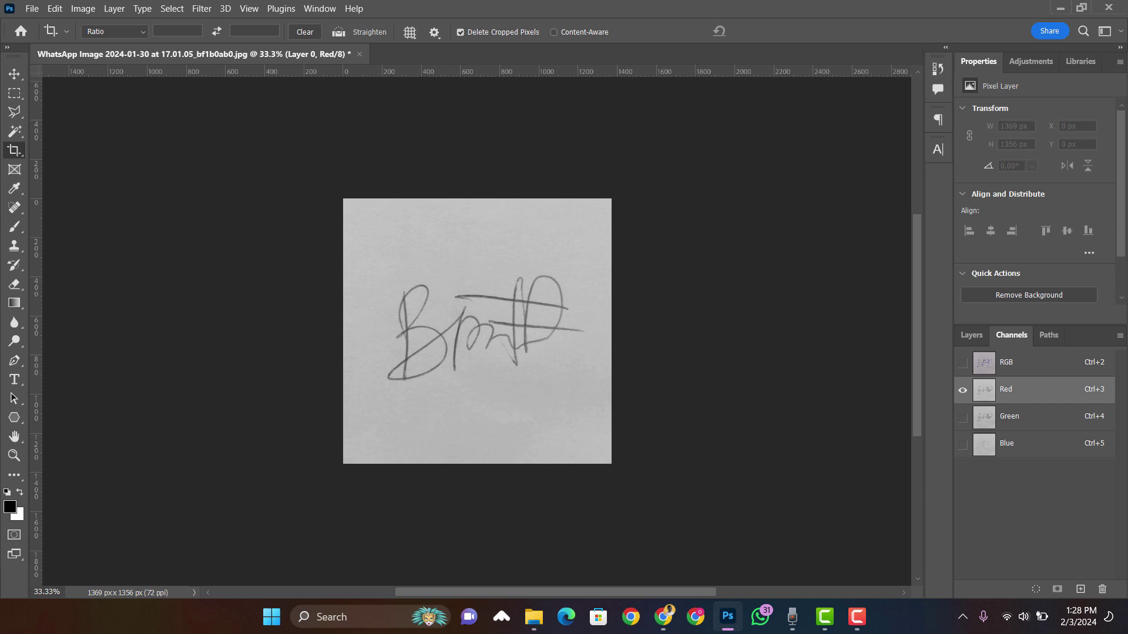
key(ctrl+4)
key(ctrl+3)
key(ctrl+4)
key(ctrl+4)
key(ctrl+3)
key(ctrl+4)
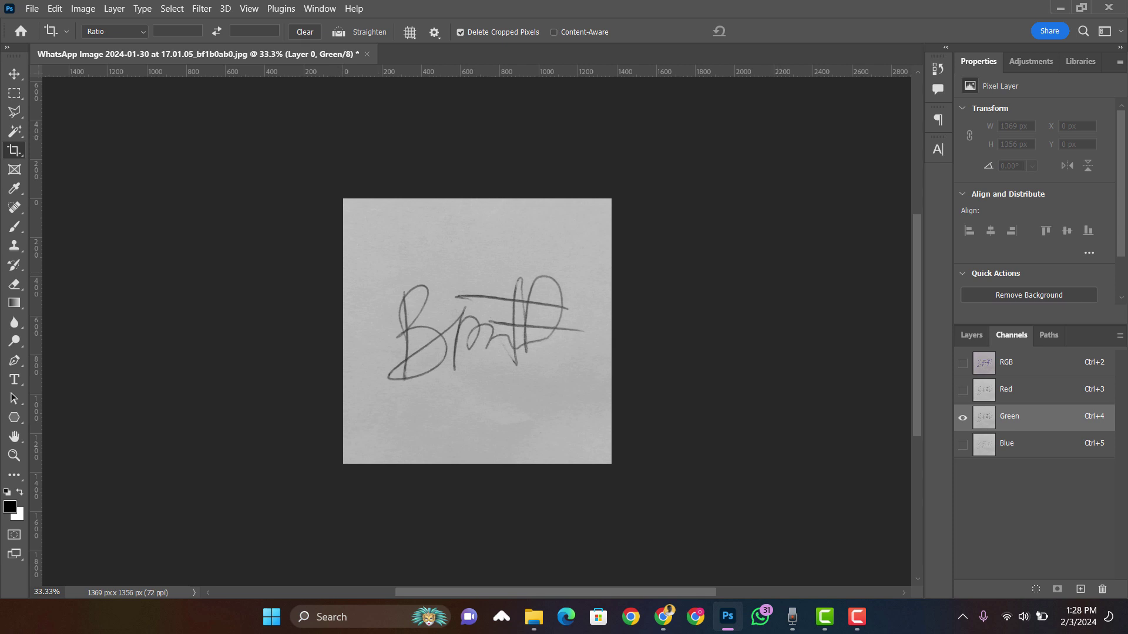
key(F10)
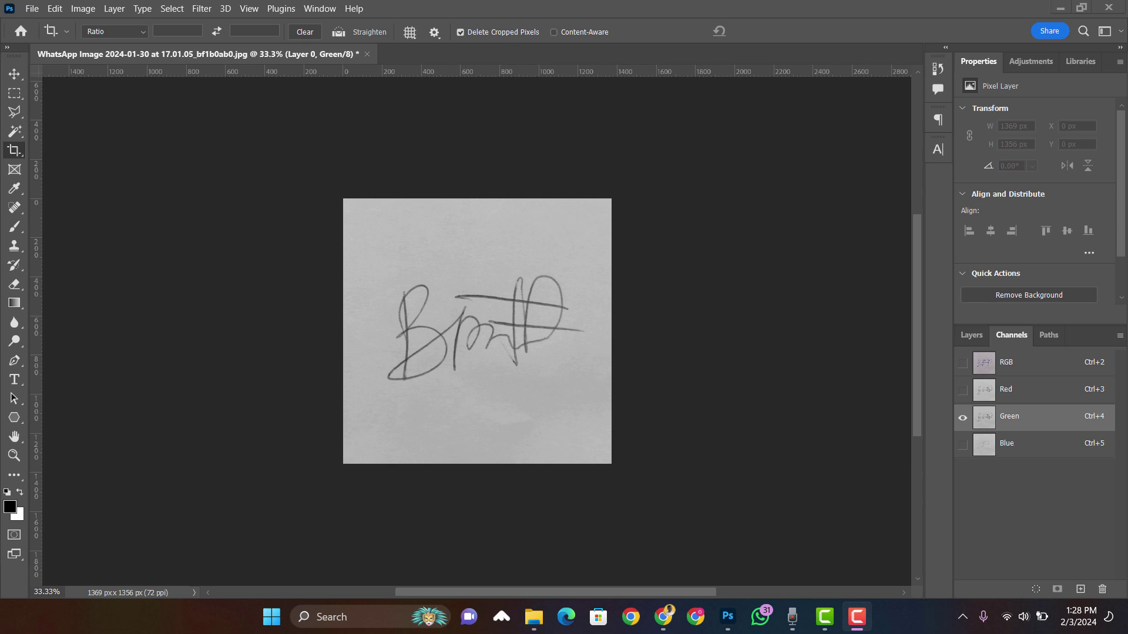
Apply a steep Green-channel Curves adjustment with the white input near 144 and black near 138
key(alt+i)
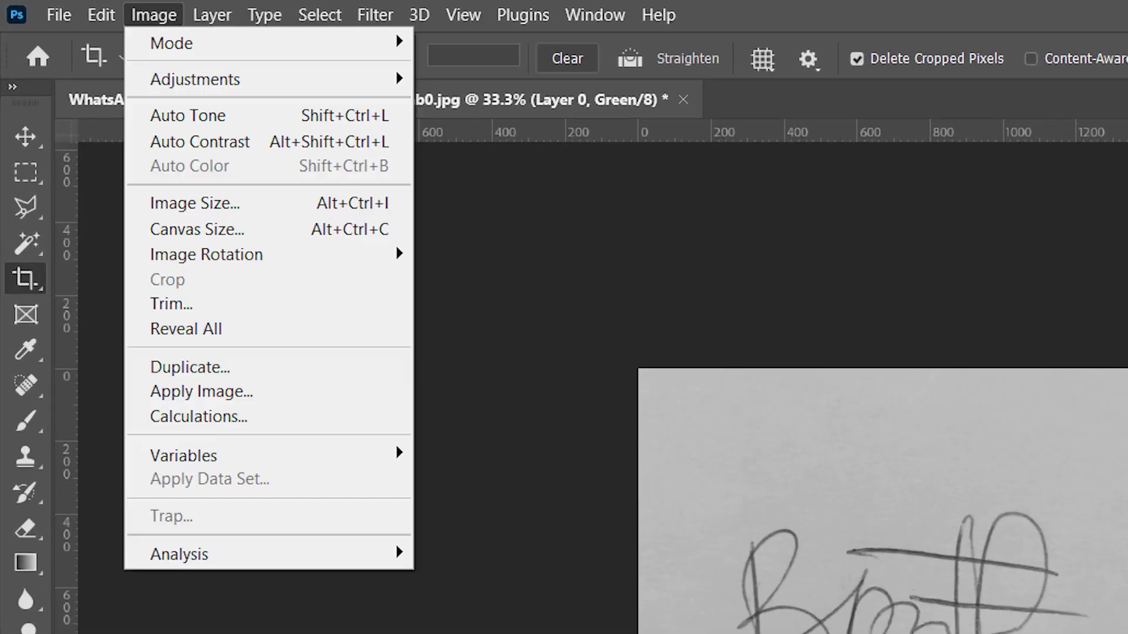
key(Up)
key(Up)
key(Right)
key(Down)
key(Down)
key(Down)
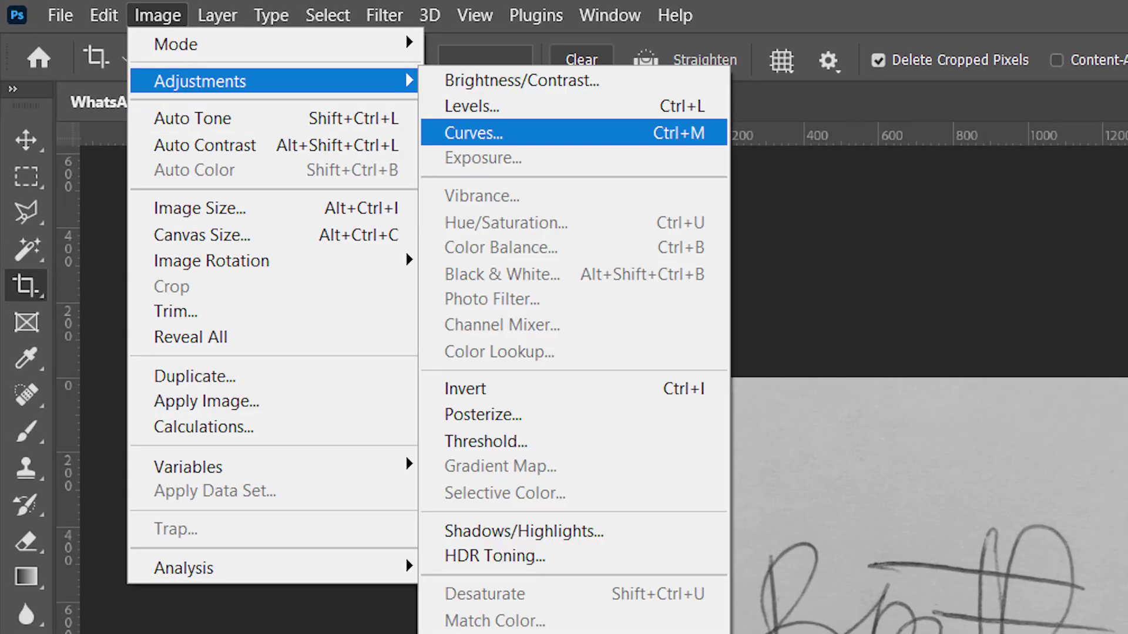
key(Return)
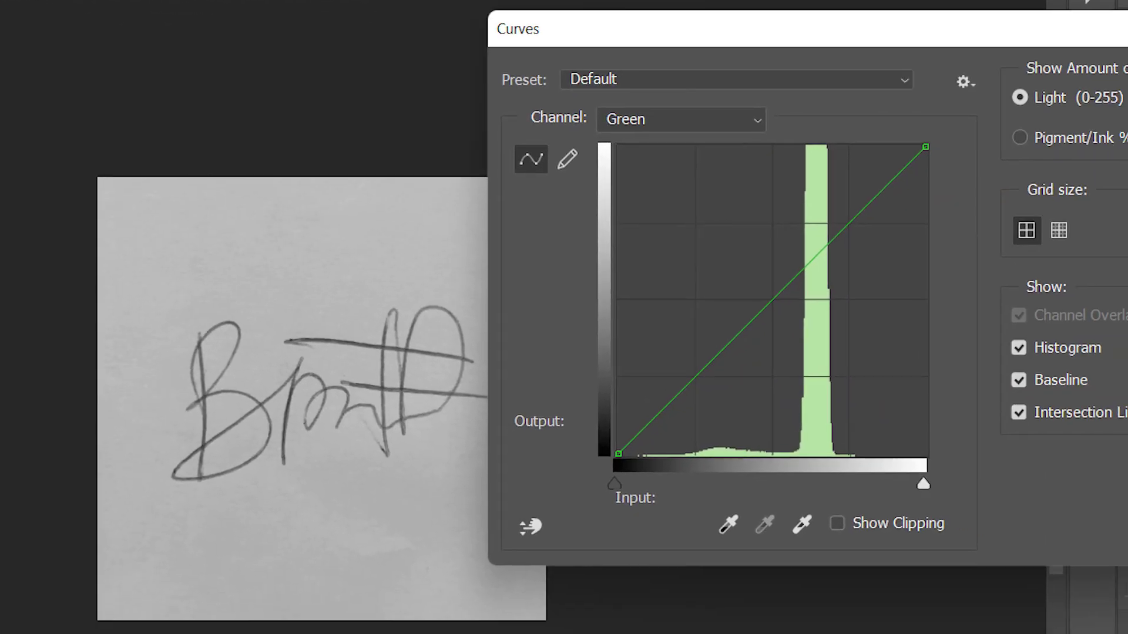
key(alt)
drag(923, 483, 790, 482)
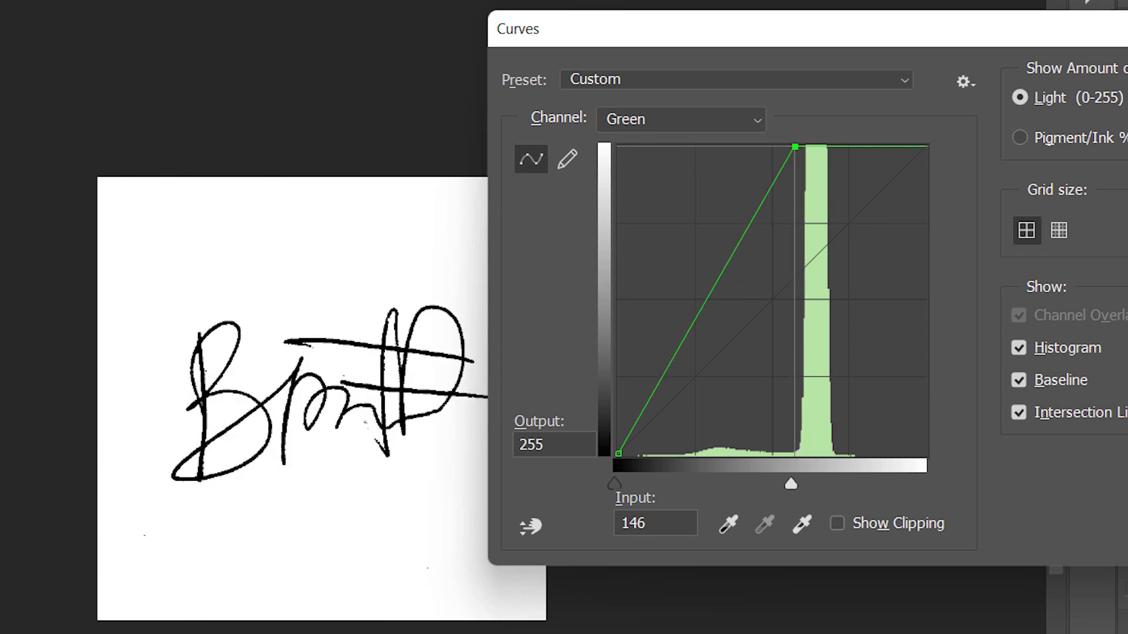
drag(791, 483, 788, 483)
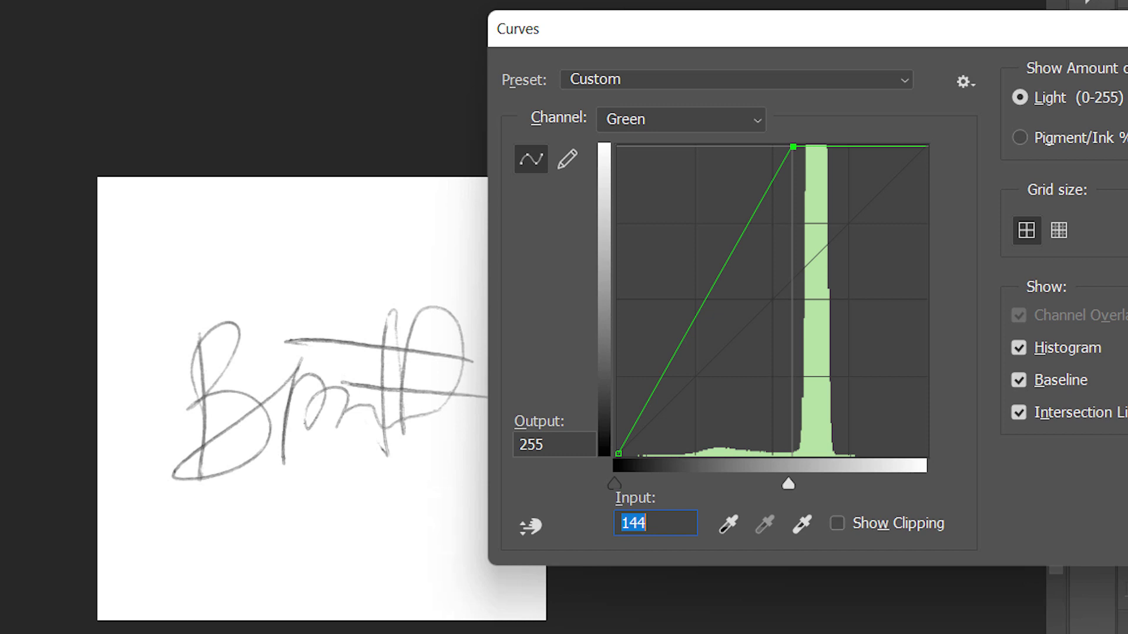
drag(614, 483, 784, 483)
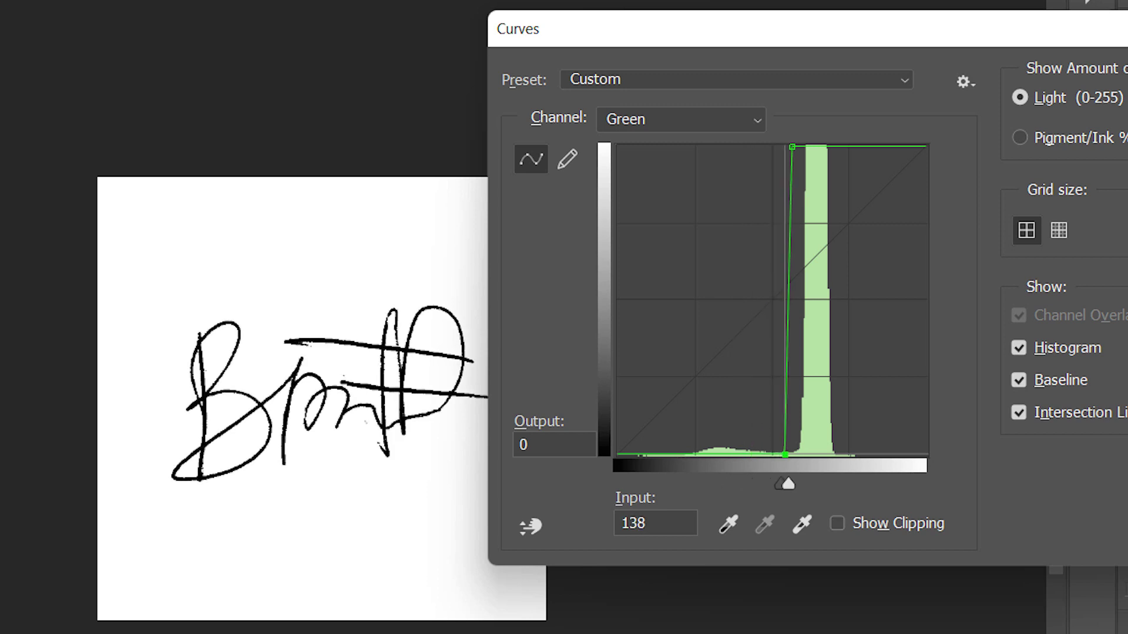
key(Tab)
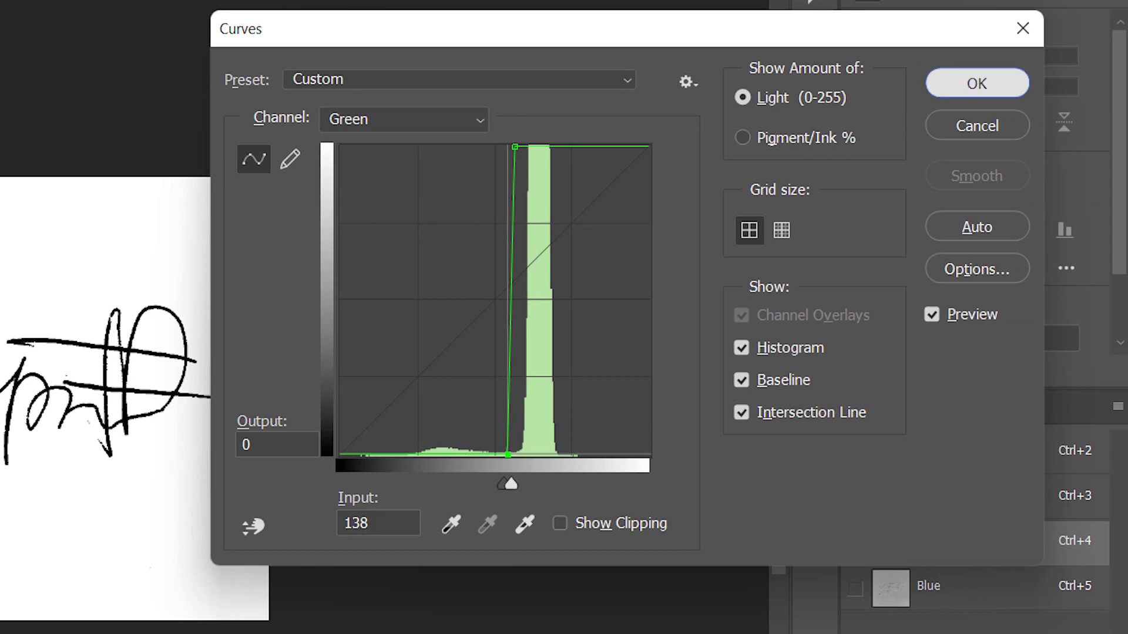
Commit the Curves adjustment and invert the selection to isolate the signature strokes
click(942, 81)
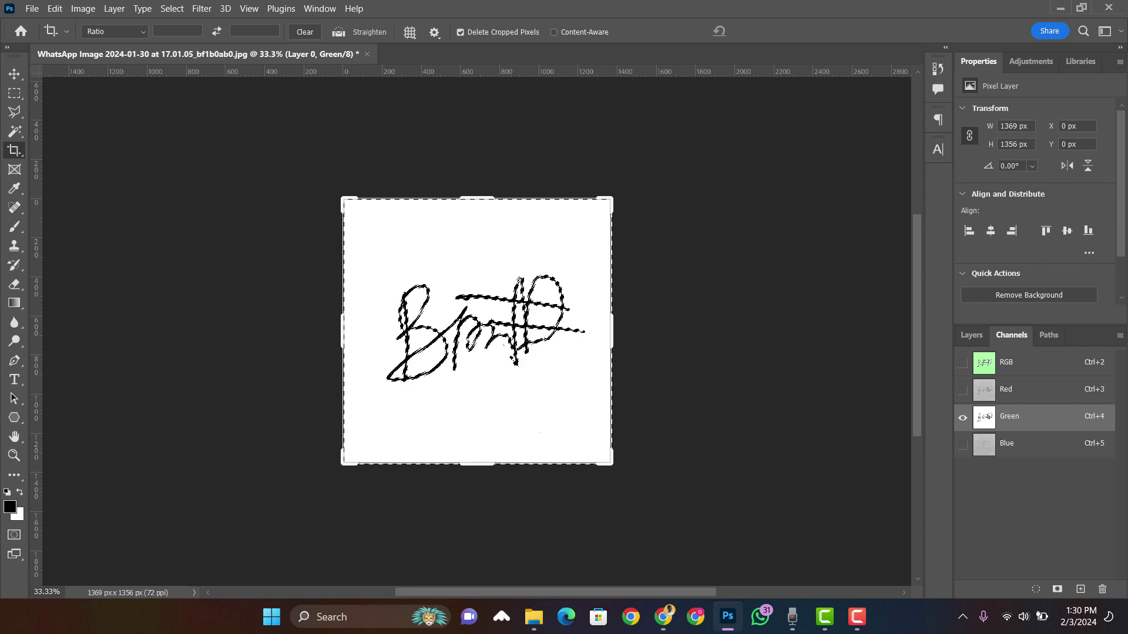
key(ctrl+shift+i)
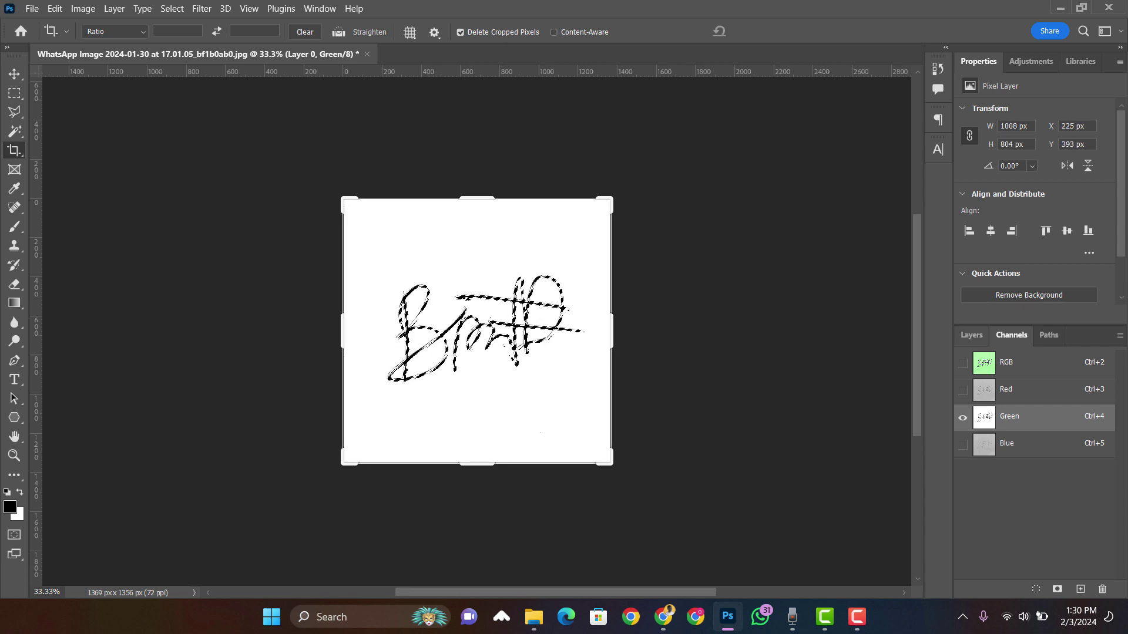
click(971, 335)
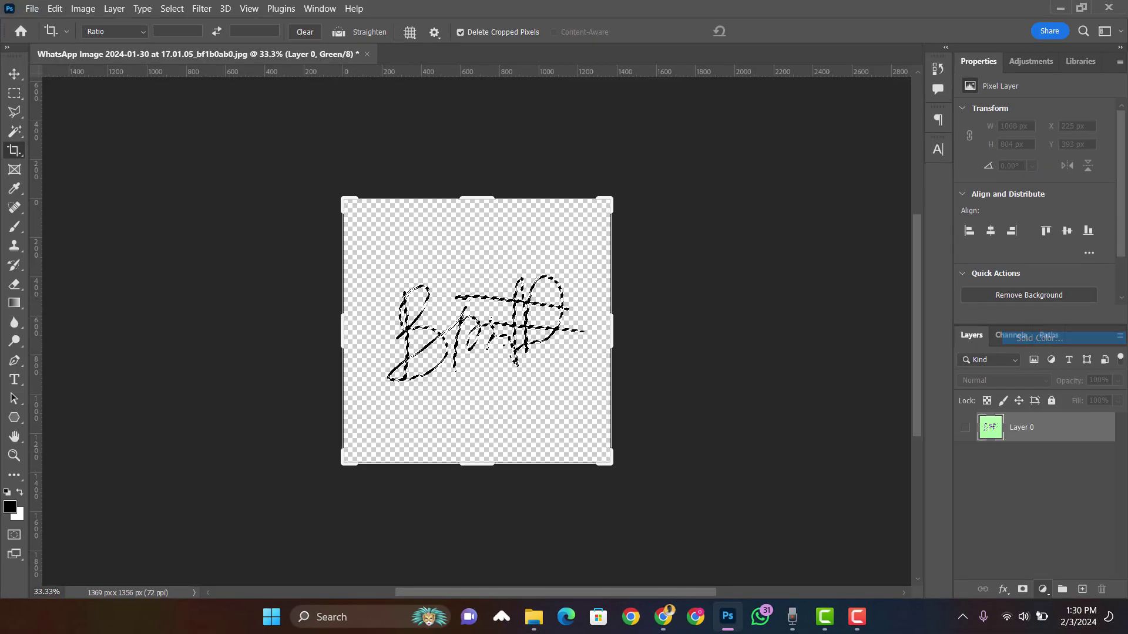
text(d30000)
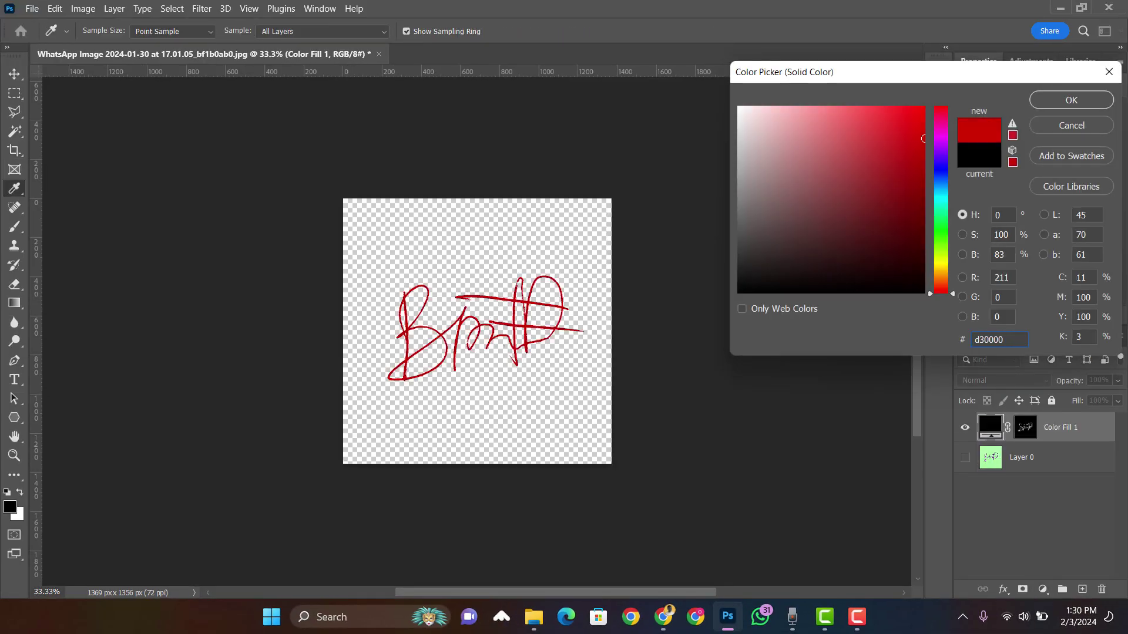
key(F10)
key(Escape)
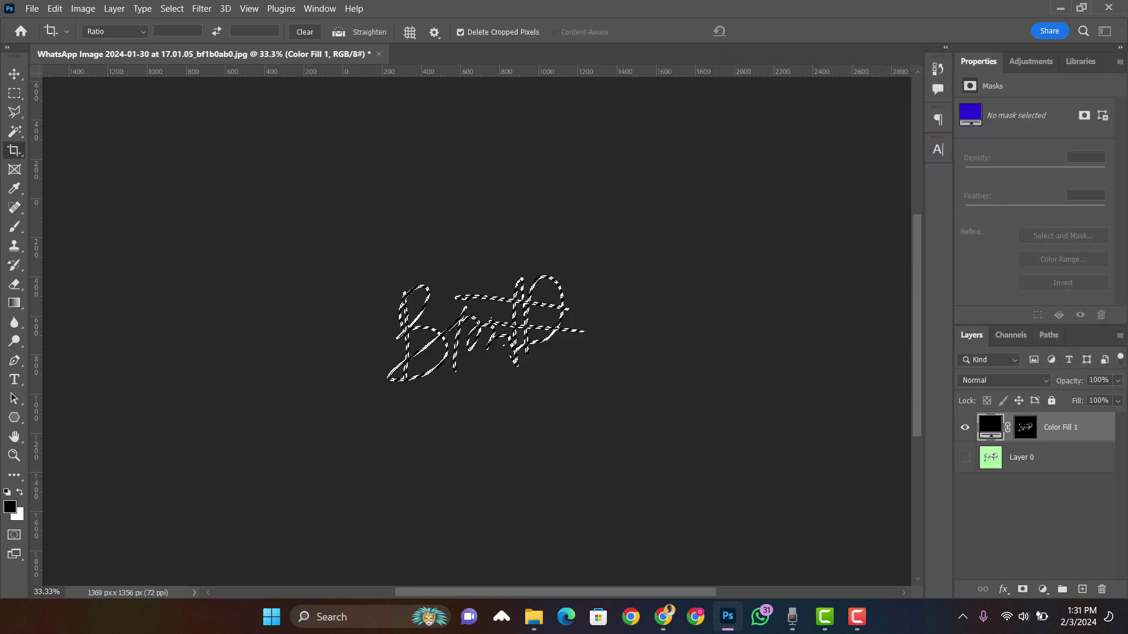
key(c)
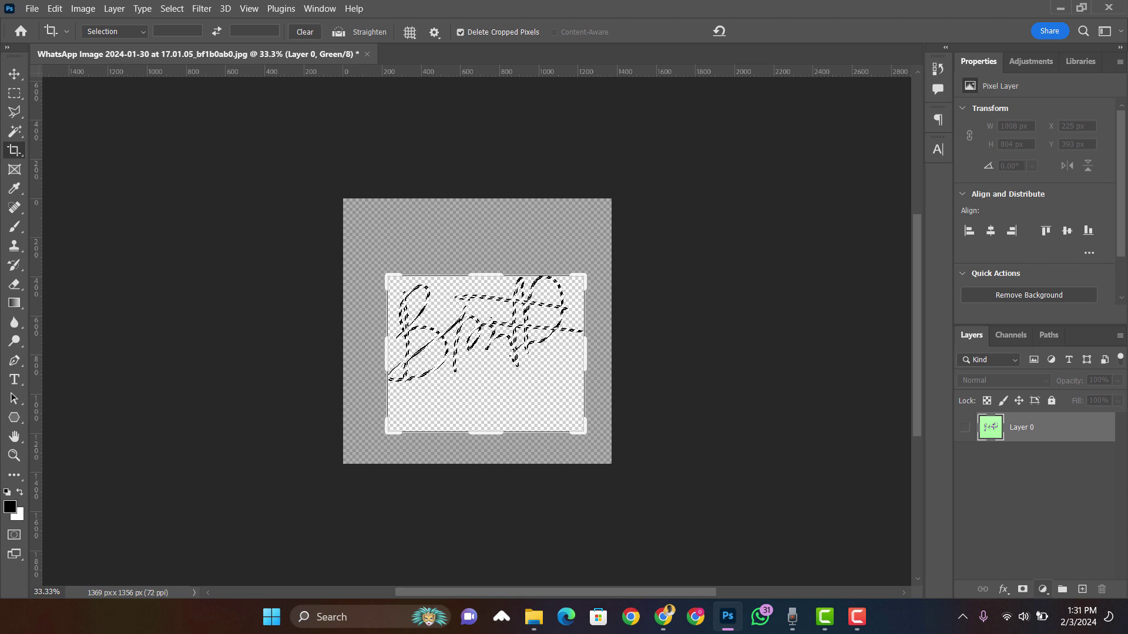
Add a bright red Solid Color fill layer over the signature selection
click(1042, 589)
click(1036, 331)
click(918, 107)
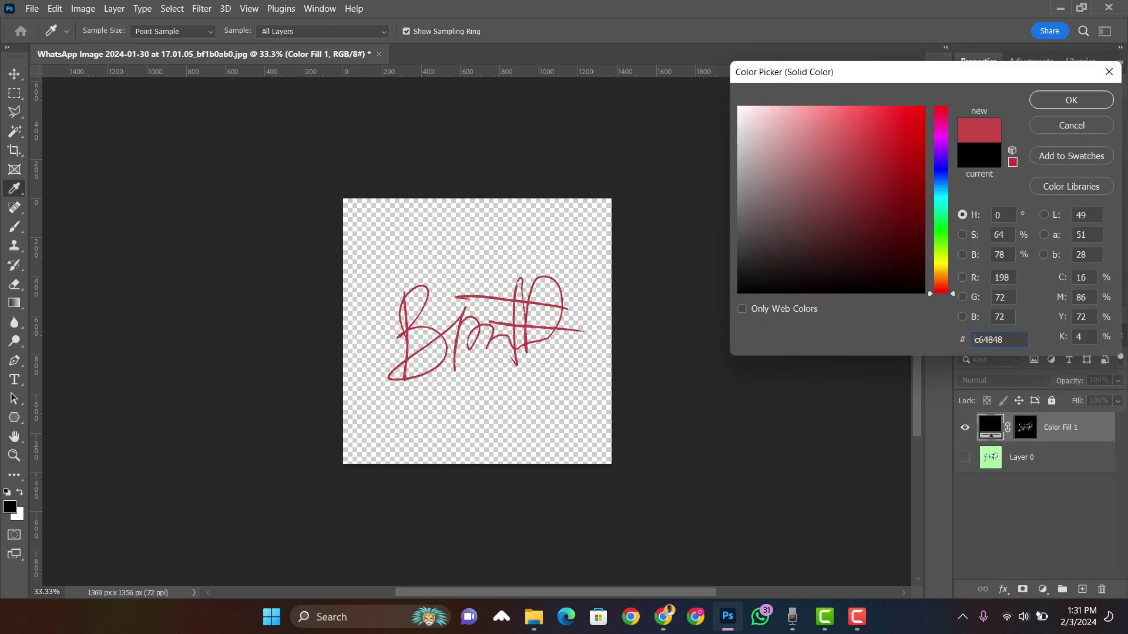
key(Return)
Delete the original photo layer, leaving the red signature on transparency
key(c)
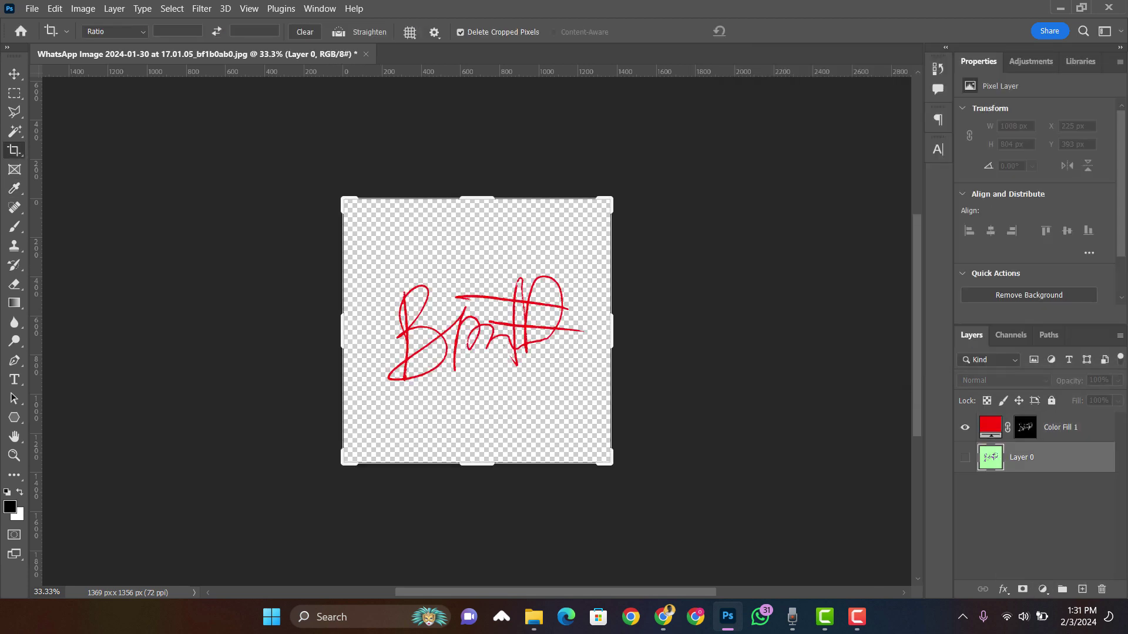
key(Delete)
key(v)
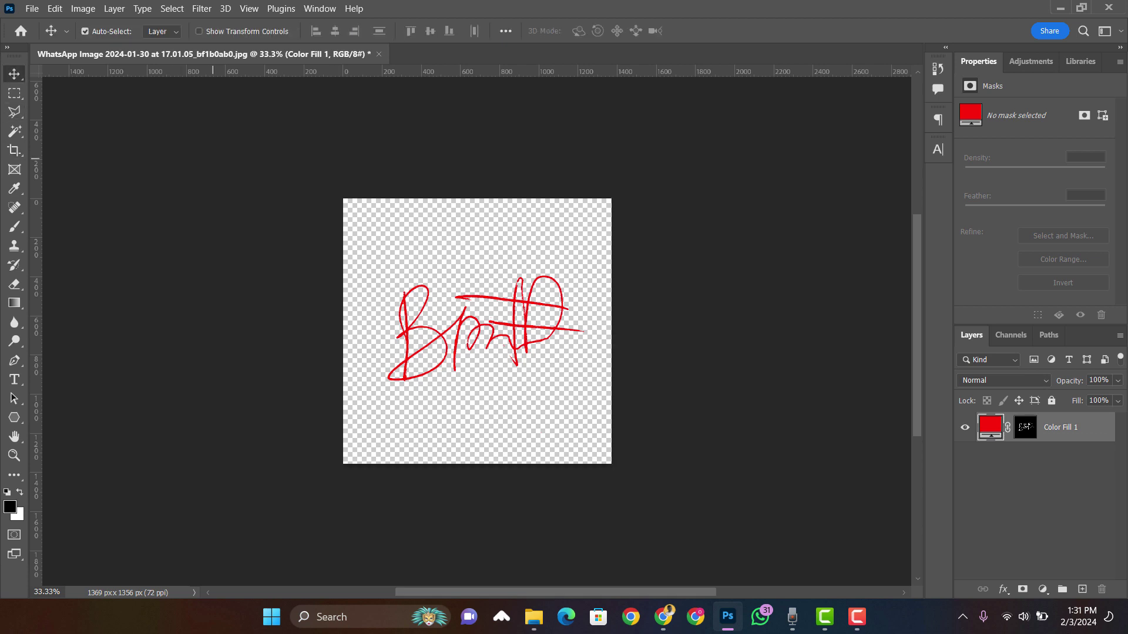
key(ctrl+shift+s)
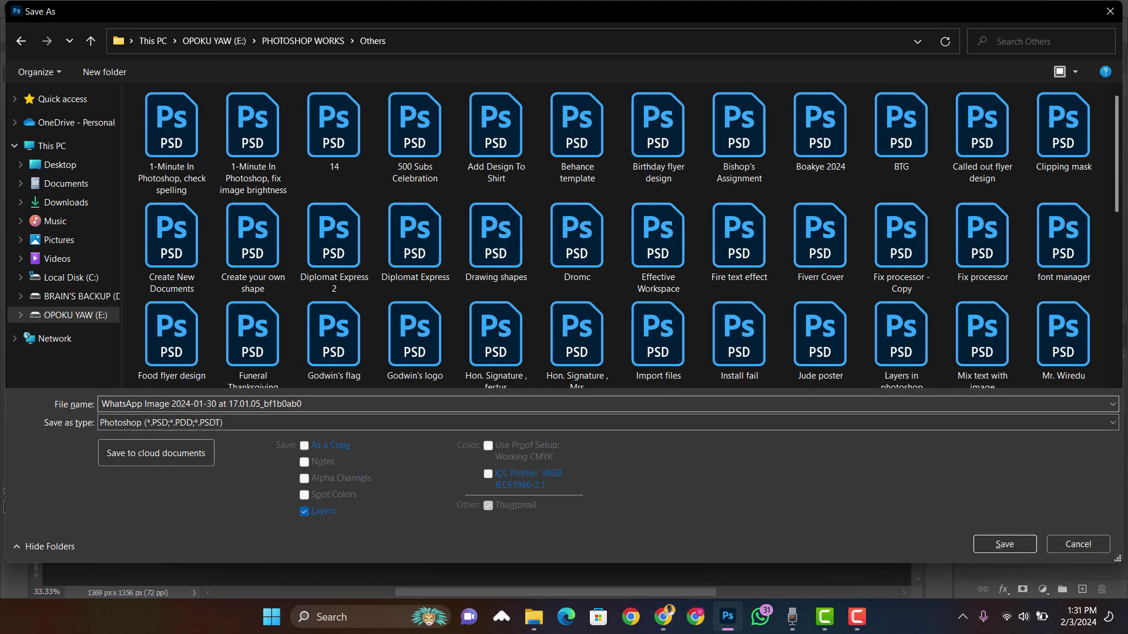
text(My)
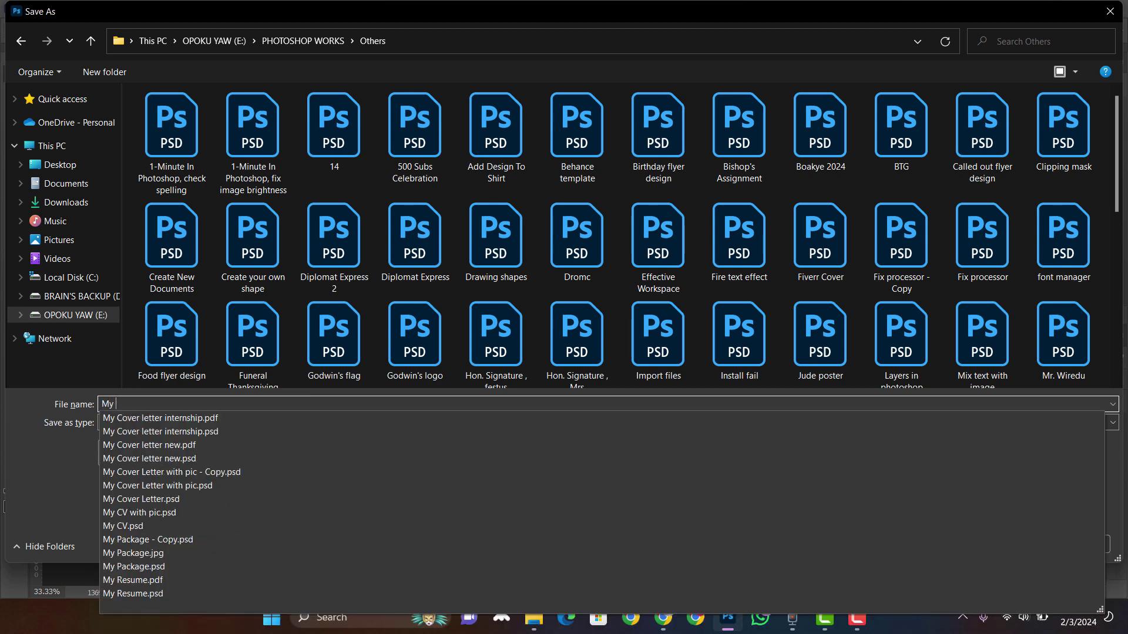
text( signature)
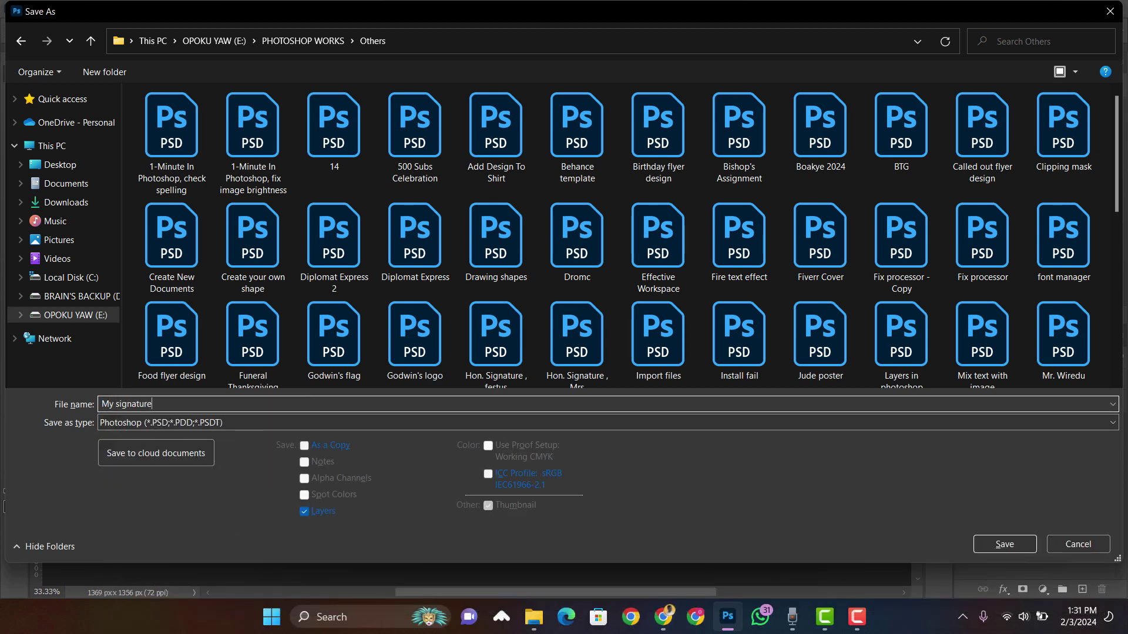
Save the document in Photoshop format as My signature.psd
key(Return)
key(Return)
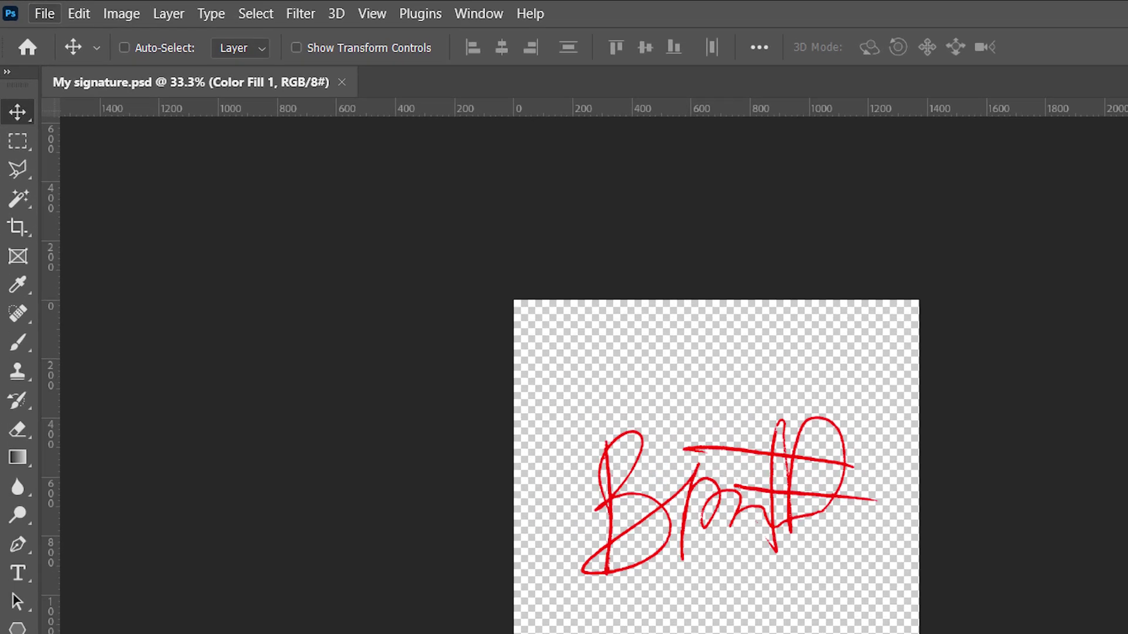
Save a PNG copy of the signature, accepting the PNG Format Options
click(44, 13)
click(88, 302)
click(353, 521)
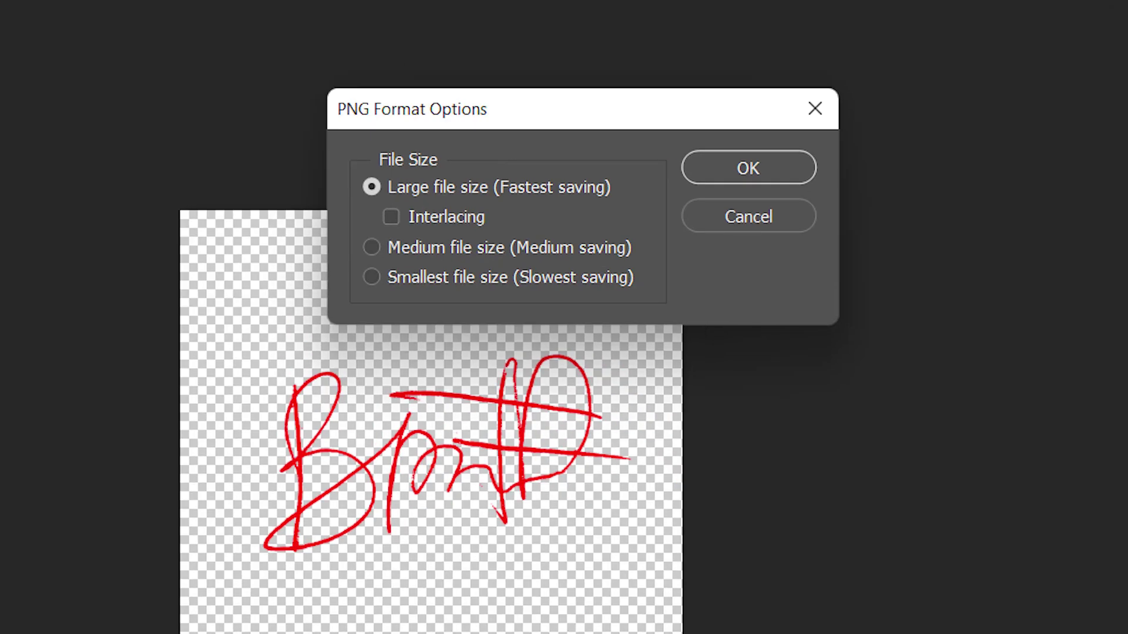
key(Return)
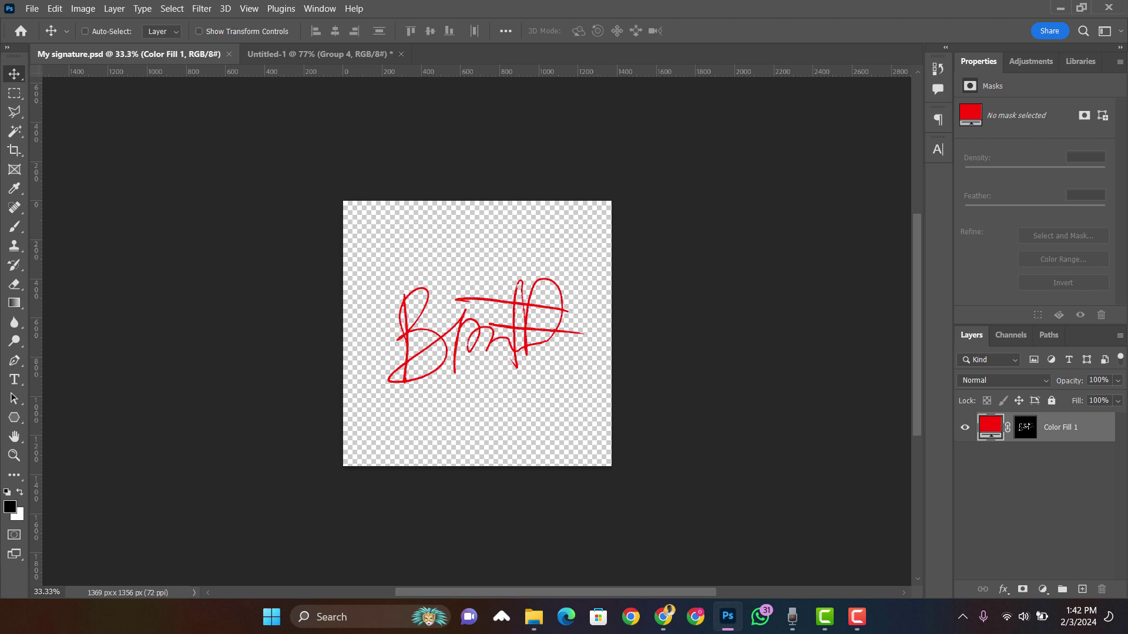
Duplicate the Color Fill 1 layer into the Untitled-1 signature form document
click(320, 54)
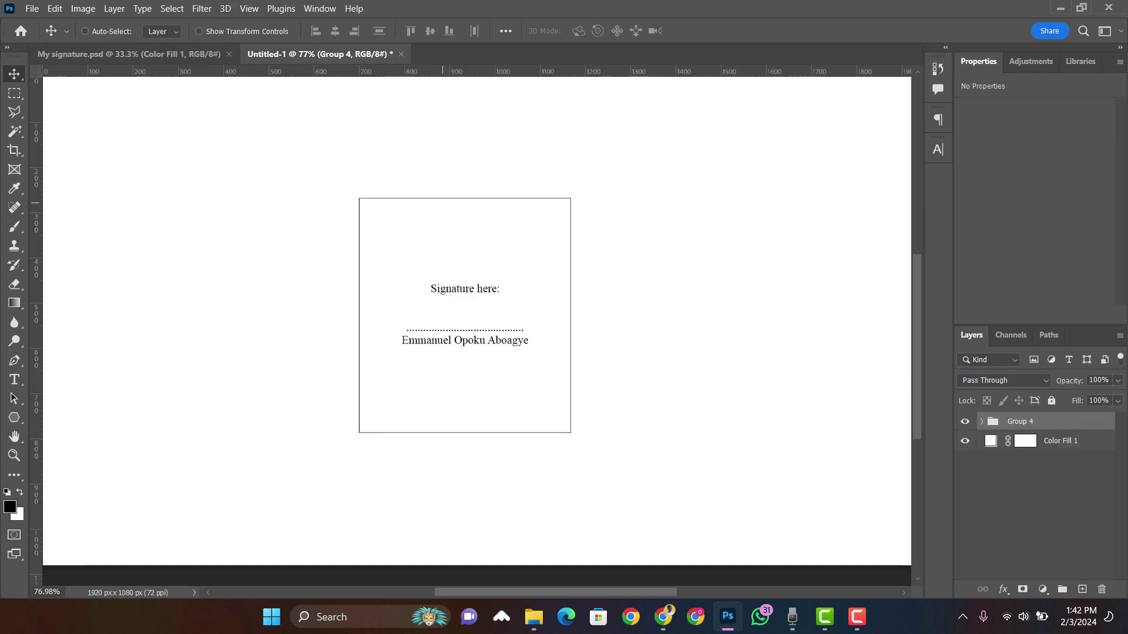
key(ctrl+Tab)
right_click(1079, 423)
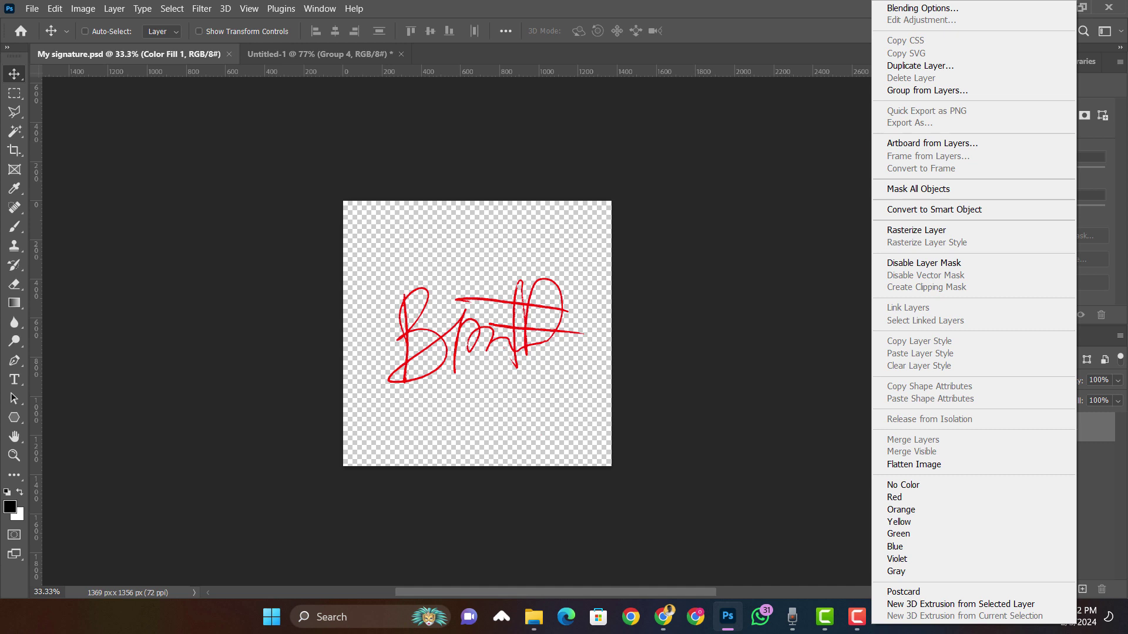
click(920, 66)
click(555, 215)
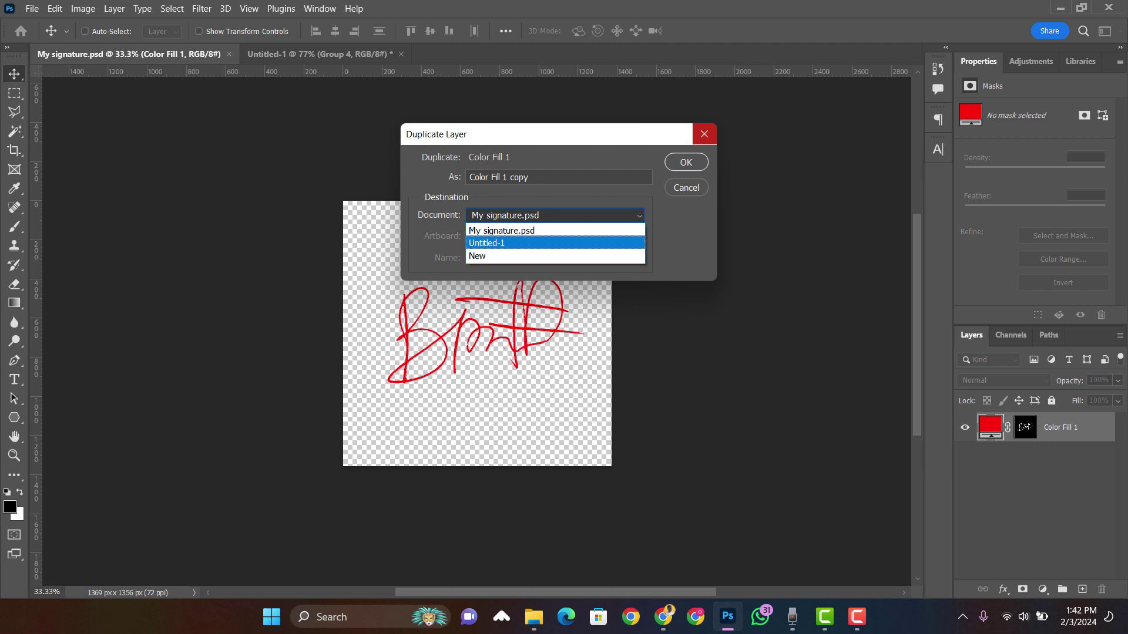
click(555, 242)
click(685, 162)
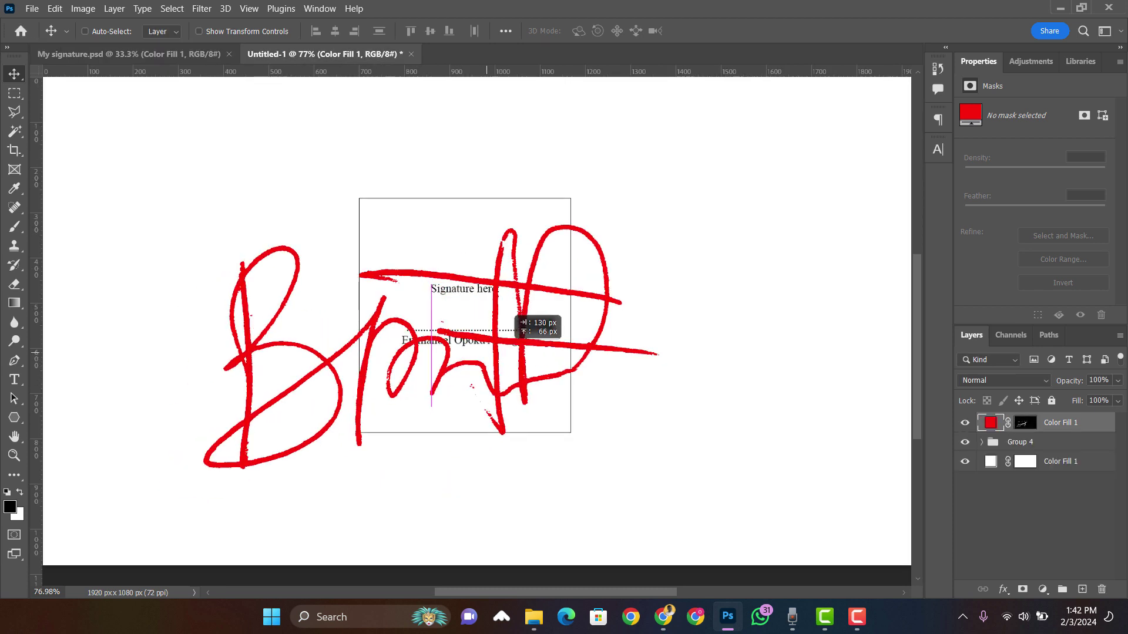
Scale the signature down to about 14% and set it on the dotted line
drag(436, 437, 529, 403)
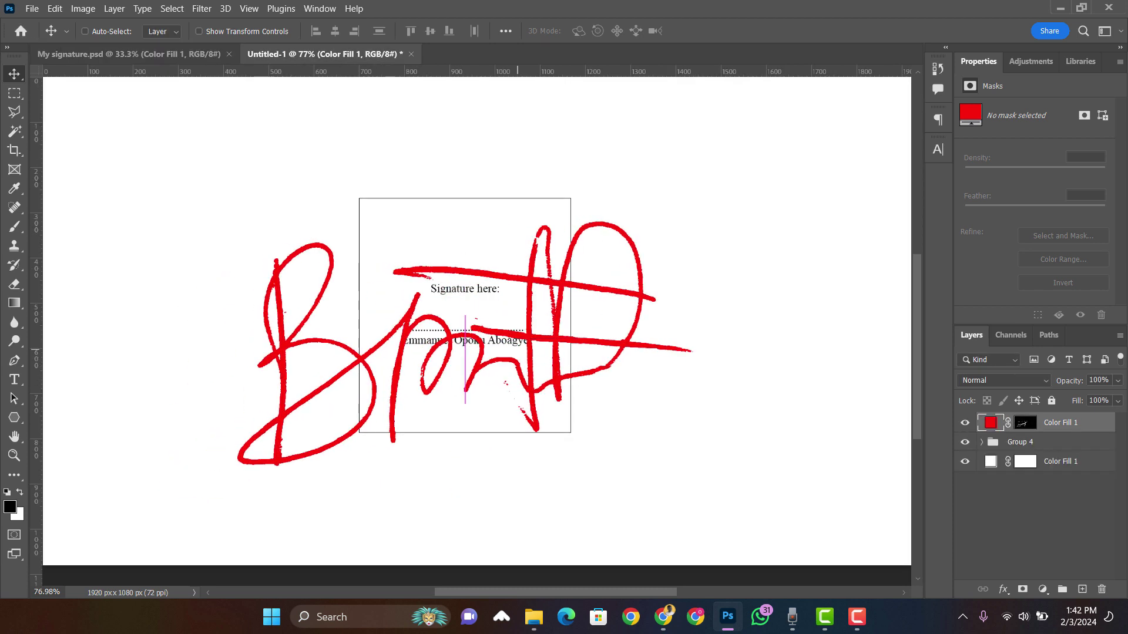
key(ctrl+t)
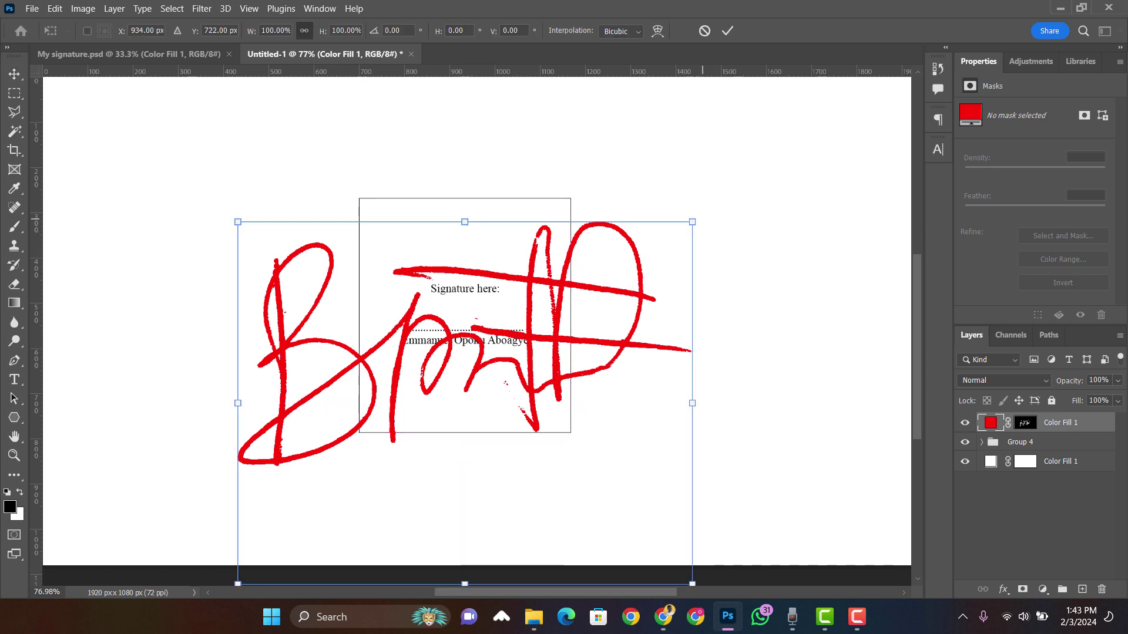
mouse_move(692, 222)
mouse_down()
mouse_move(378, 471)
mouse_move(584, 284)
mouse_move(514, 309)
mouse_move(445, 304)
mouse_up()
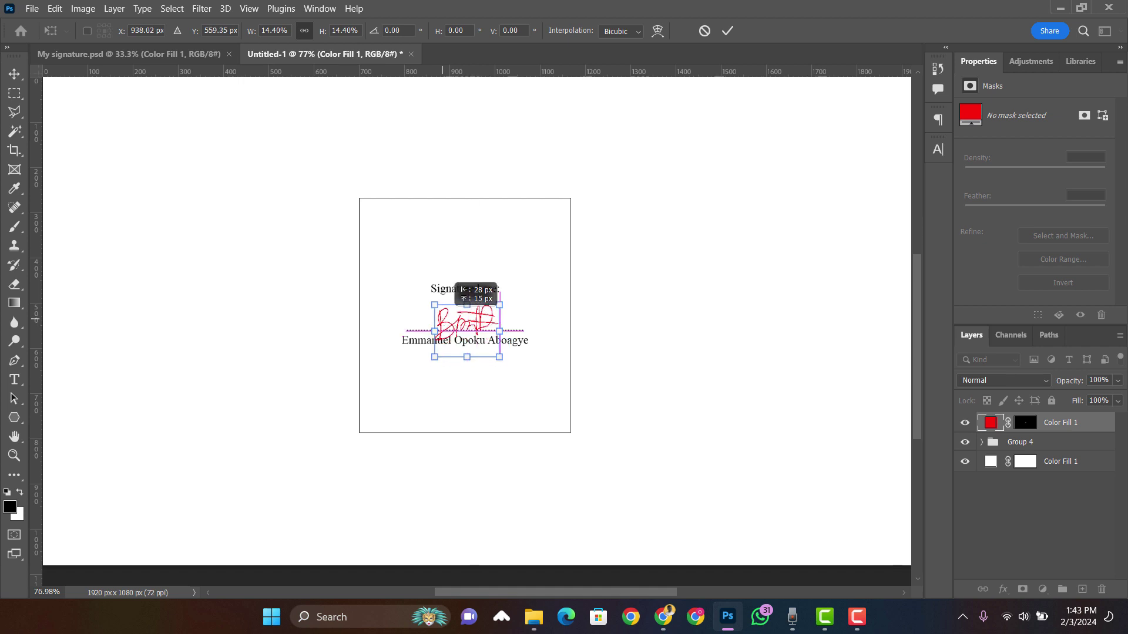
key(Return)
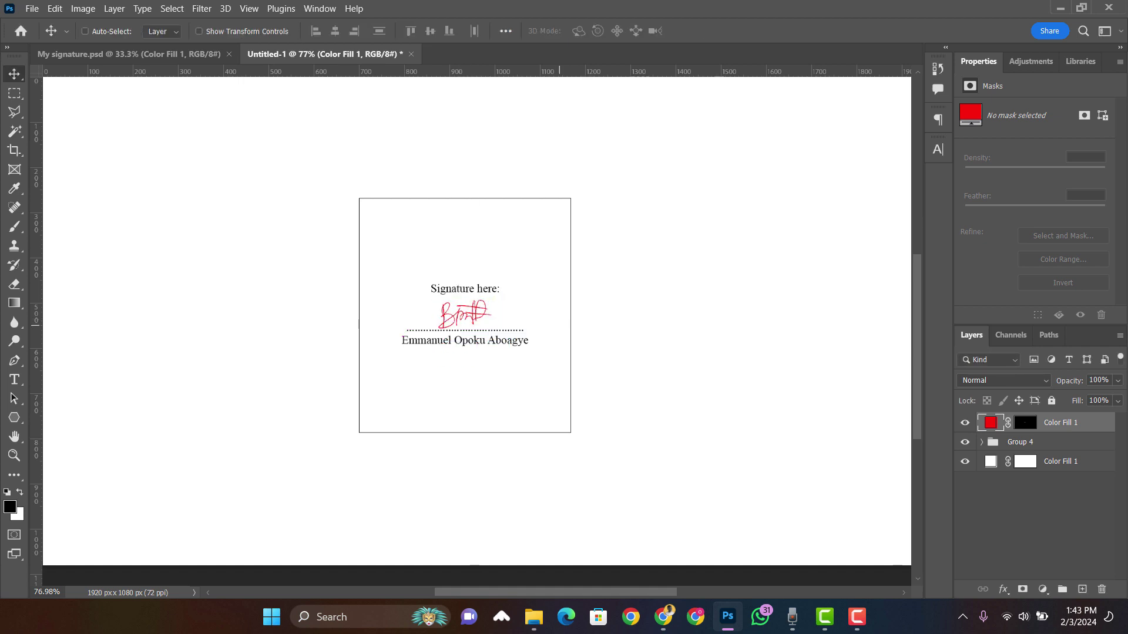
Nudge the signature up and recolour its fill to dark blue 0a0e62
key(Up)
key(Up)
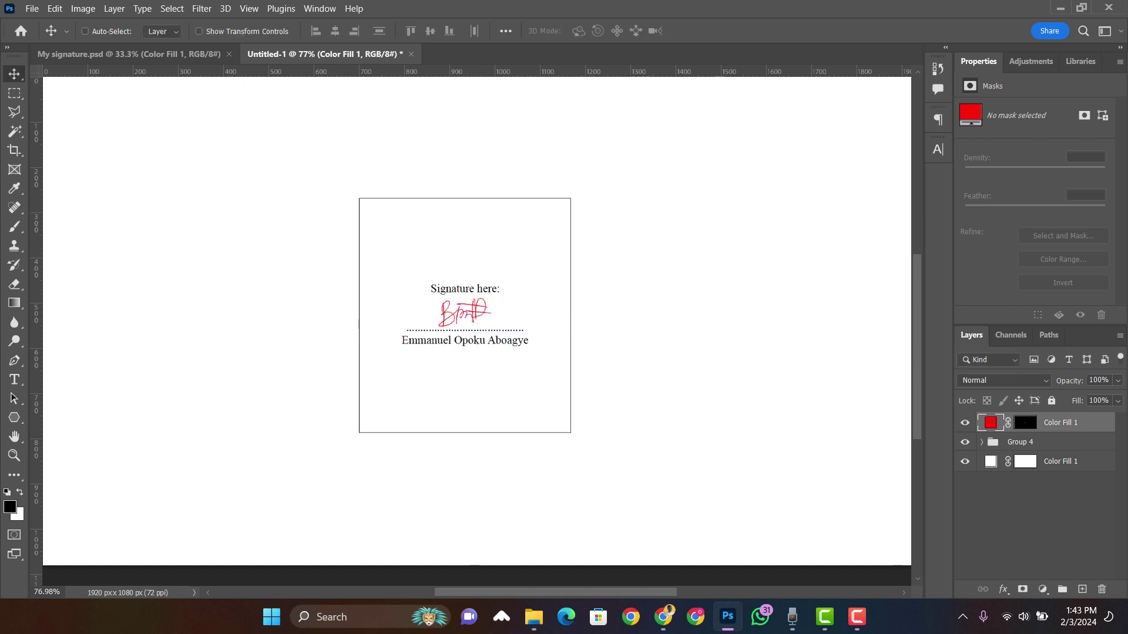
double_click(991, 423)
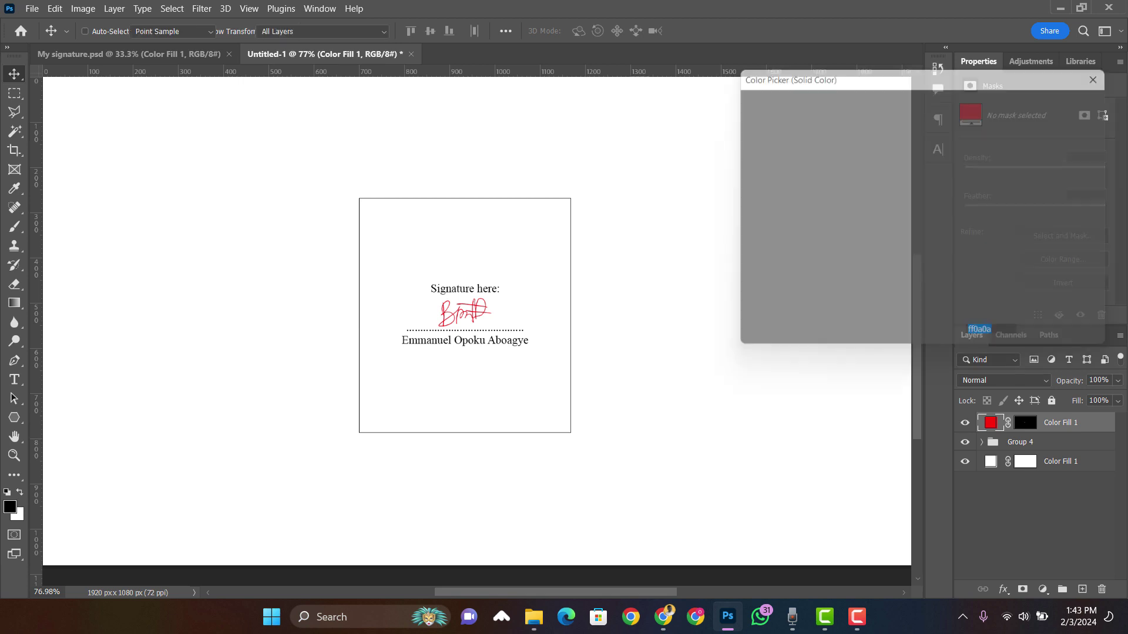
text(0a0e62)
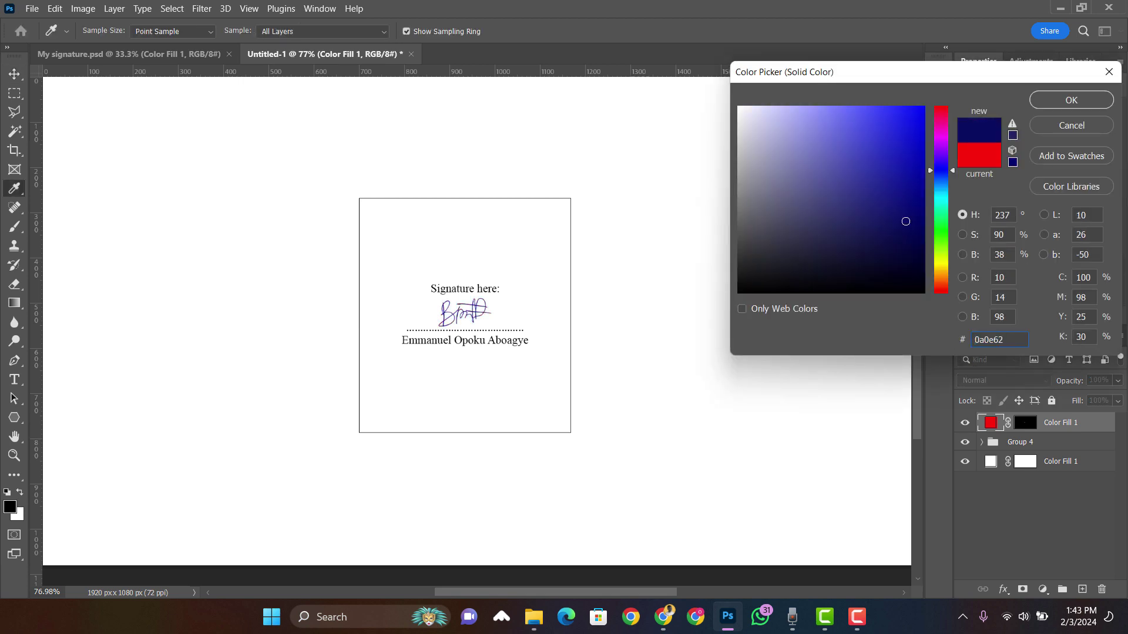
key(Return)
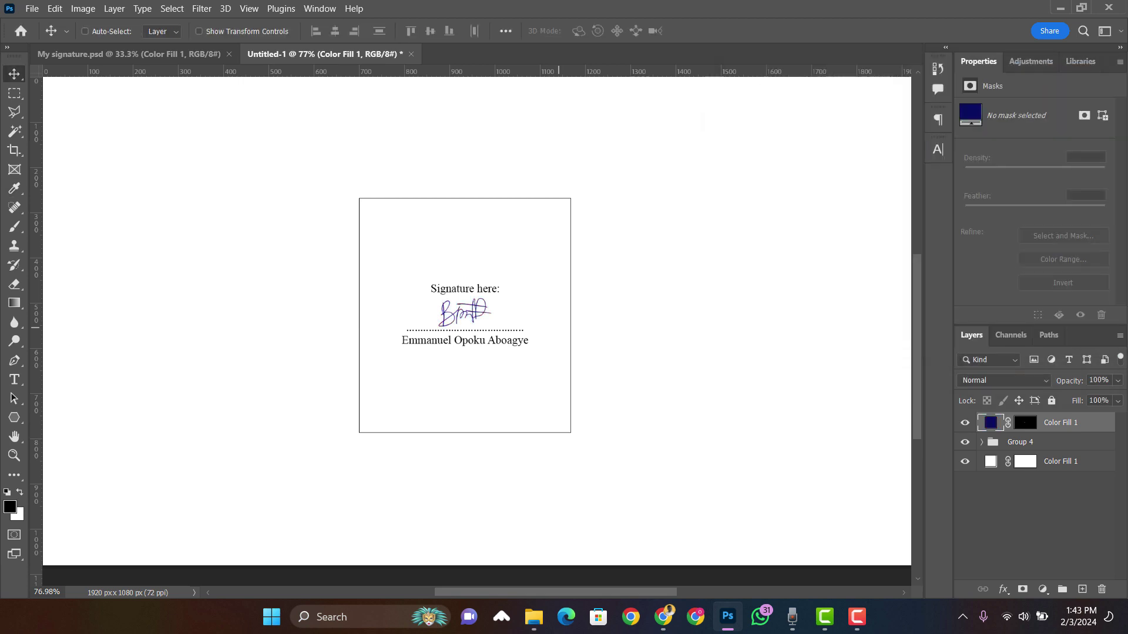
key(F10)
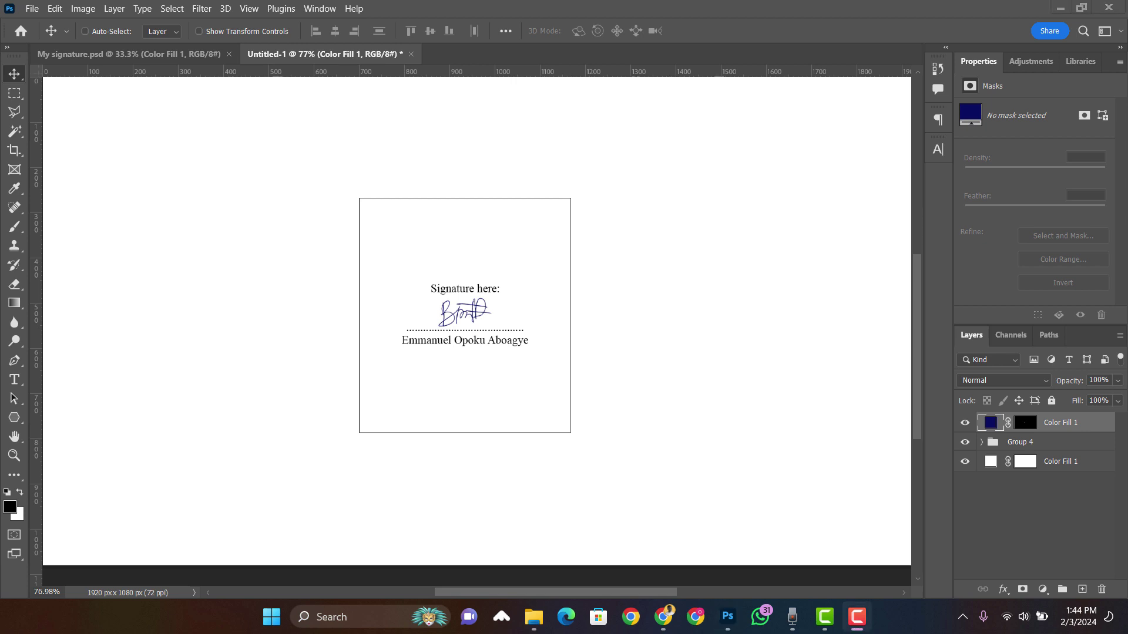